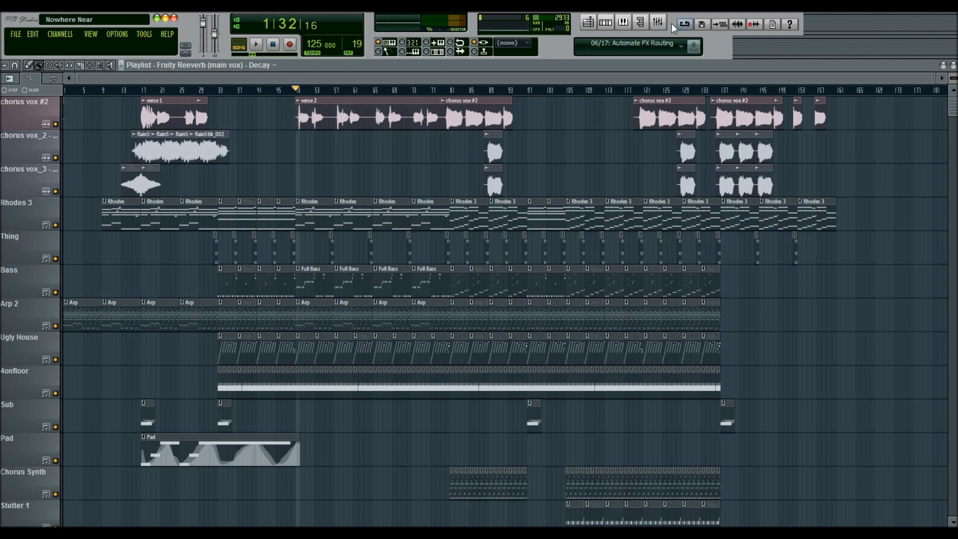
# - Load Fruity Parametric EQ 2 into the third effect slot of the Master mixer track
pyautogui.click(658, 23)
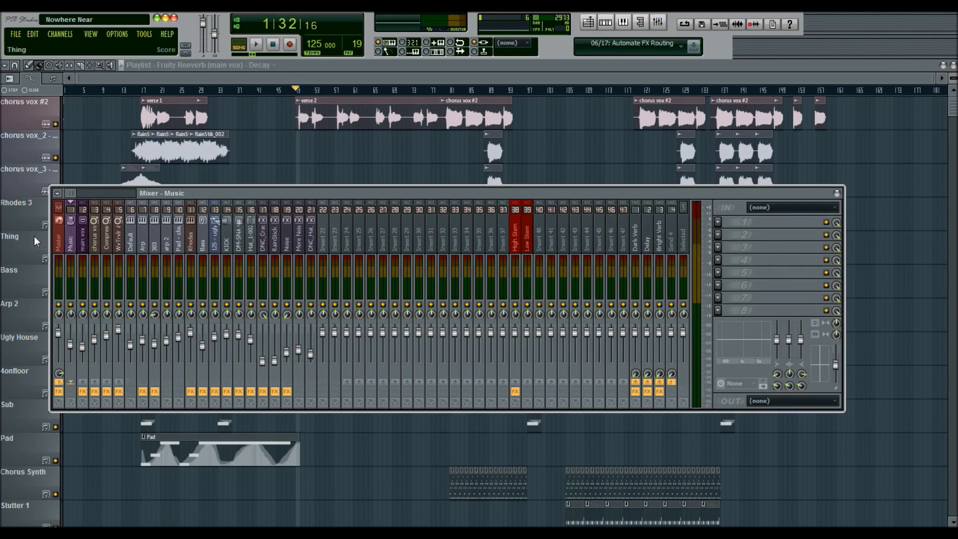
pyautogui.click(717, 247)
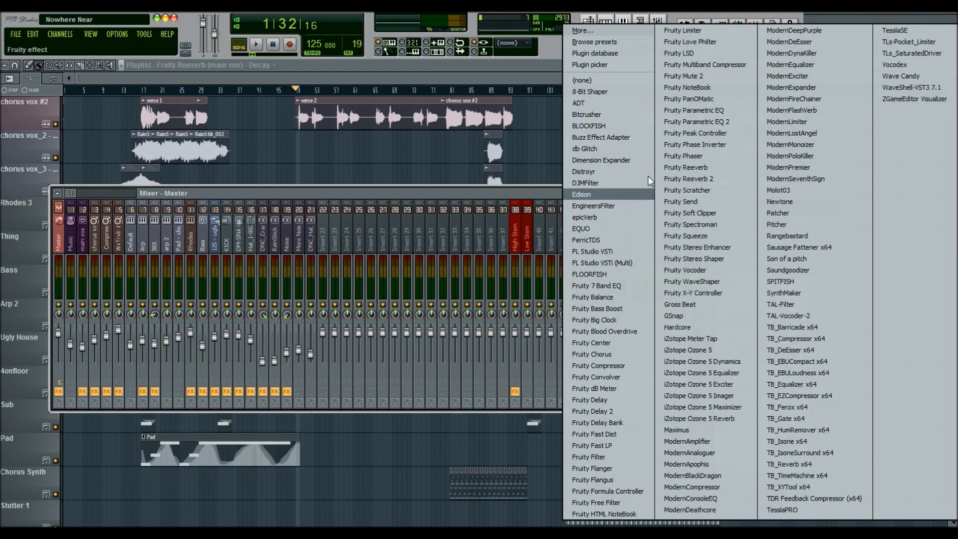
pyautogui.click(709, 123)
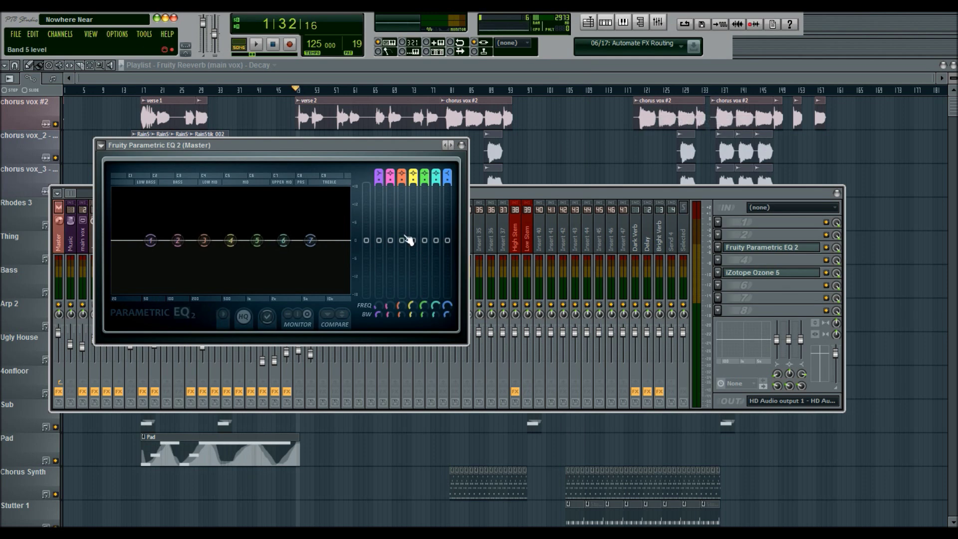
# - Try boosting and cutting band 5 of the Master equalizer, resetting the band after each change
pyautogui.moveTo(257, 240); pyautogui.dragTo(252, 218)
pyautogui.rightClick(252, 217)
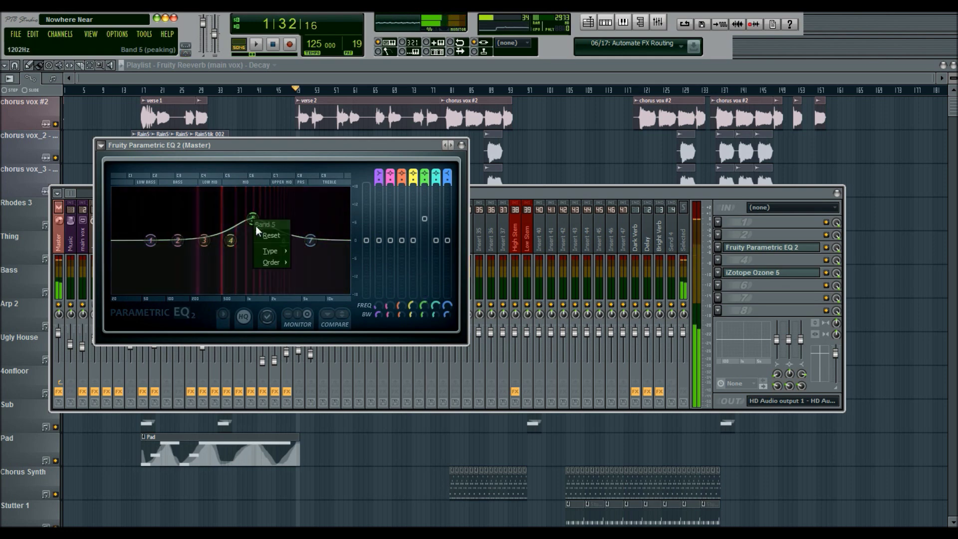
pyautogui.click(271, 235)
pyautogui.moveTo(258, 241); pyautogui.dragTo(277, 288)
pyautogui.rightClick(276, 289)
pyautogui.click(307, 305)
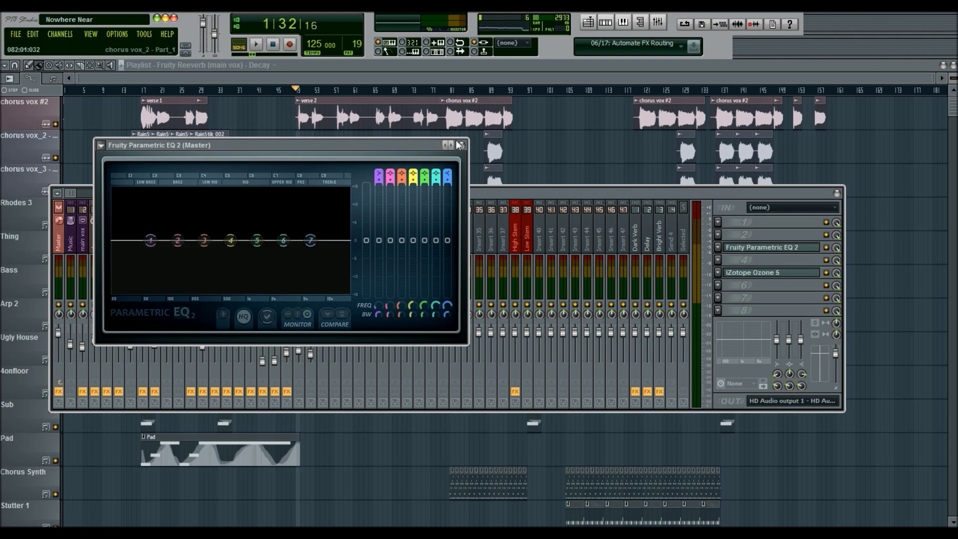
# - Remove Fruity Parametric EQ 2 from the third effect slot of the Master track
pyautogui.press('Escape')
pyautogui.click(718, 247)
pyautogui.moveTo(730, 259)
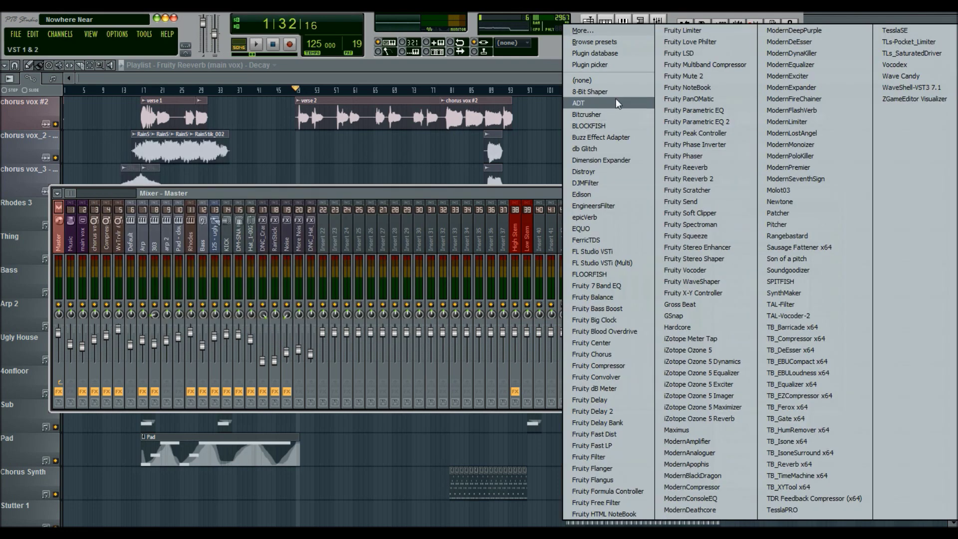
pyautogui.click(608, 79)
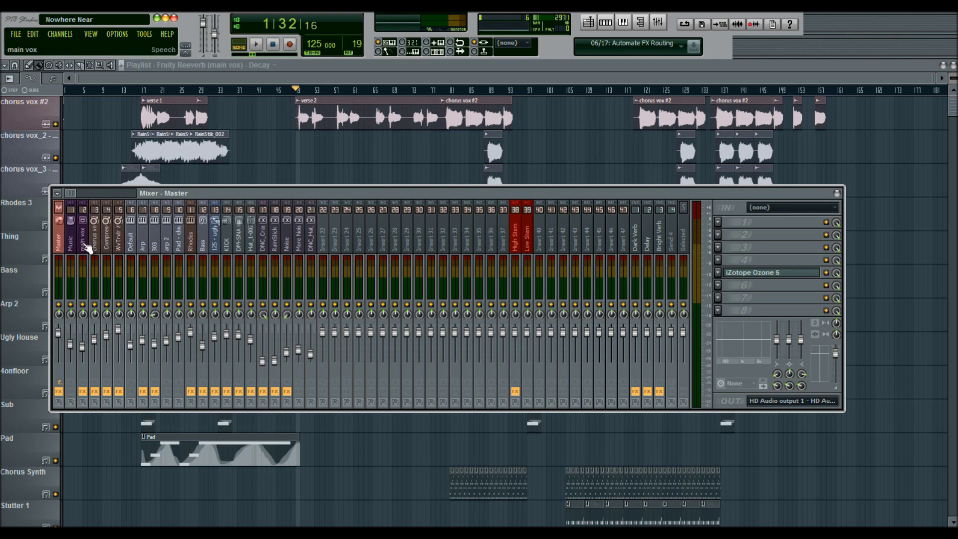
# - Place the playhead inside verse 1 and open Fruity Parametric EQ 2 on the main vox mixer track
pyautogui.click(85, 245)
pyautogui.click(156, 90)
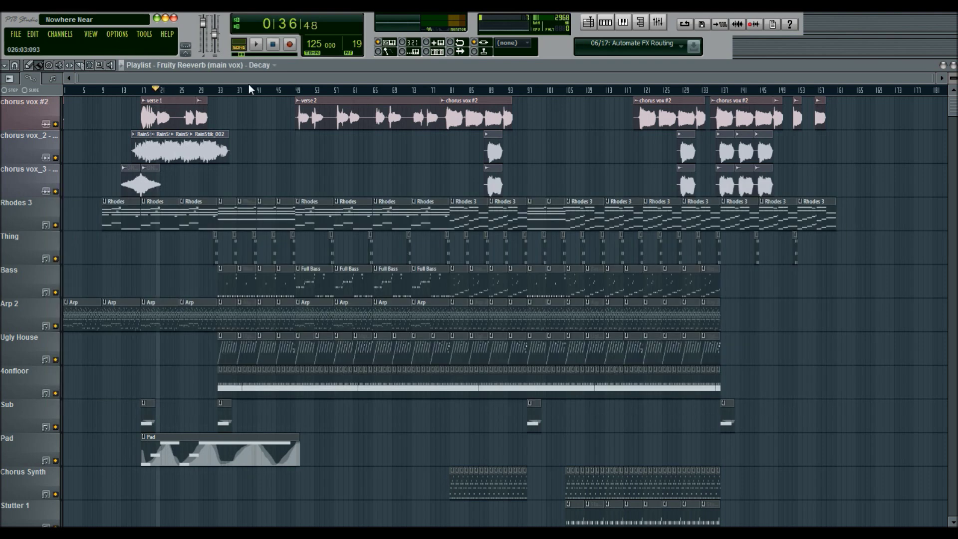
pyautogui.click(657, 22)
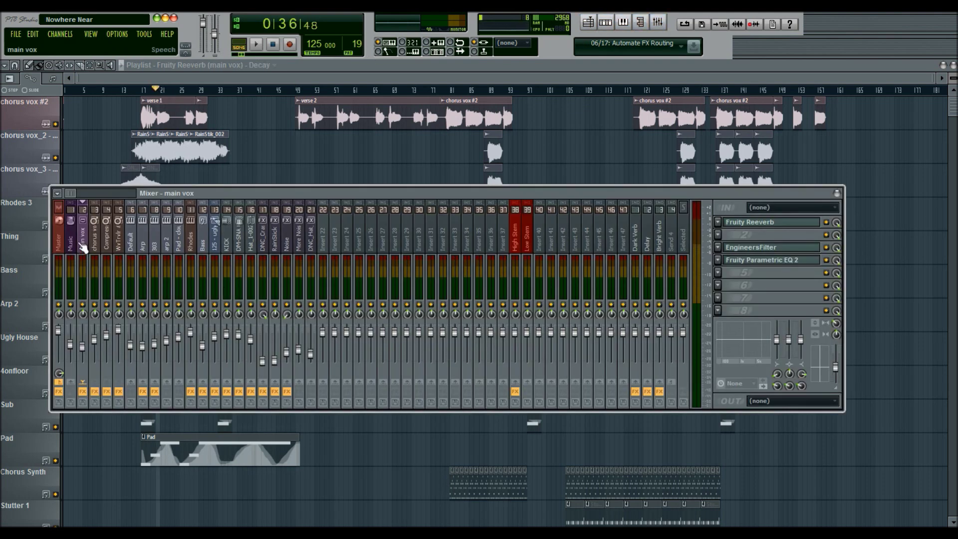
pyautogui.click(796, 262)
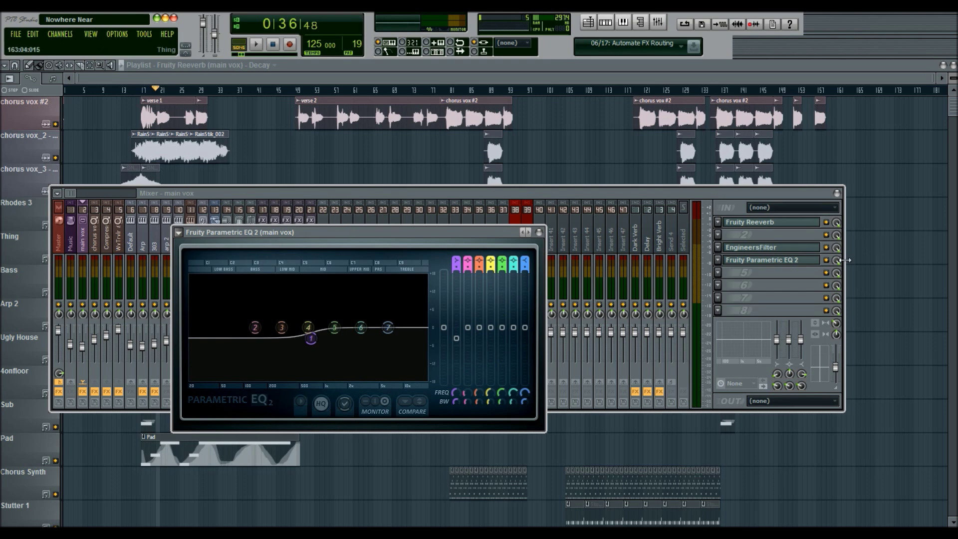
# - Toggle the EngineersFilter and Fruity Parametric EQ 2 on main vox and play verse 1 to compare the sound
pyautogui.click(826, 260)
pyautogui.click(825, 247)
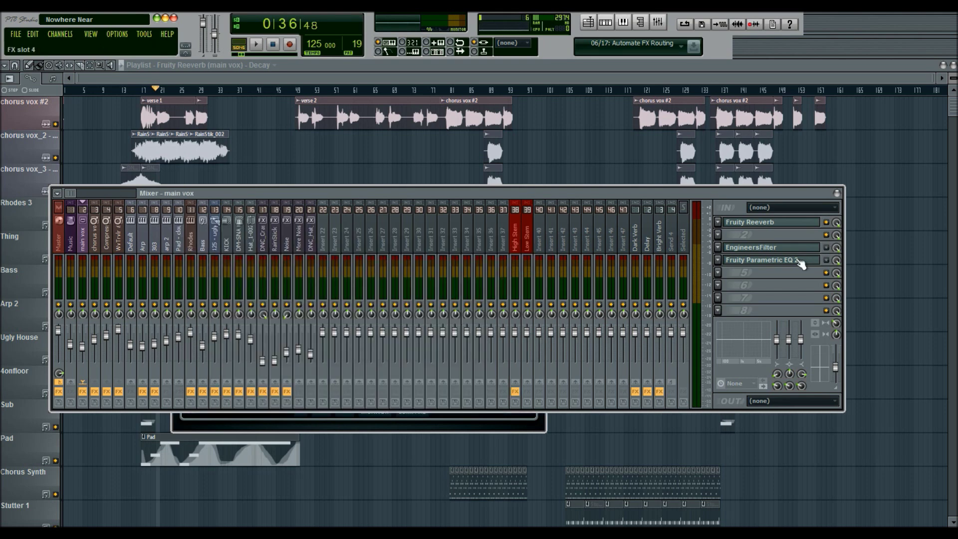
pyautogui.click(826, 260)
pyautogui.click(798, 259)
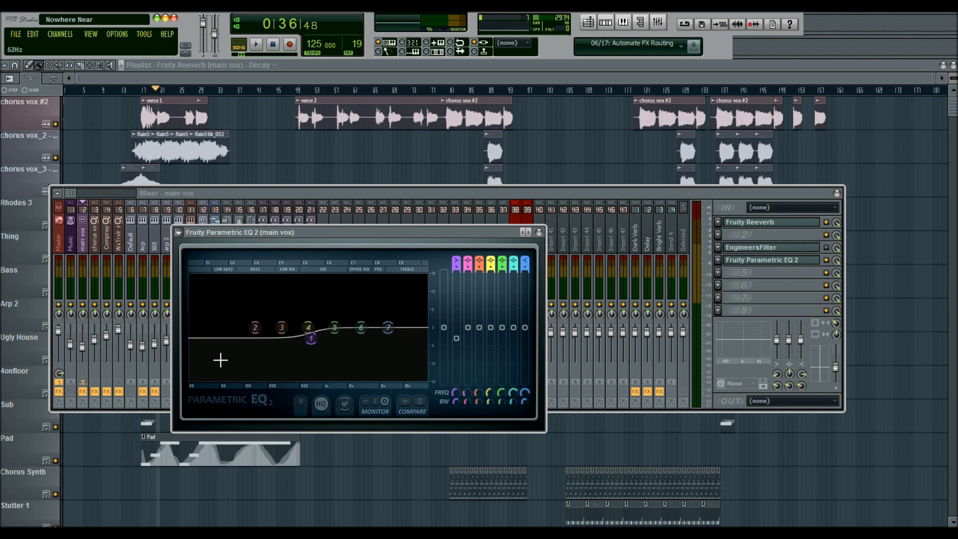
pyautogui.press('space')
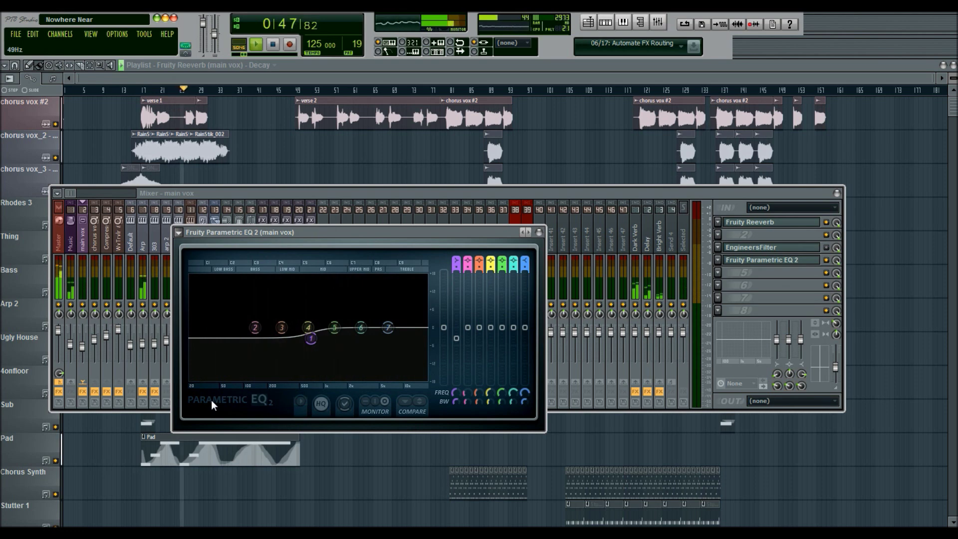
pyautogui.press('space')
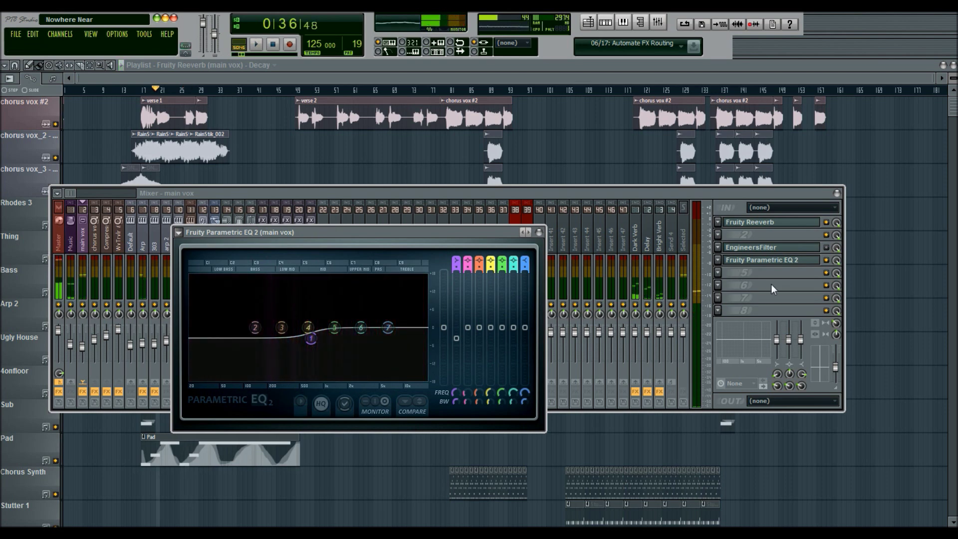
# - Review the EngineersFilter on main vox, and play verse 1 again with its Fruity Parametric EQ 2 open
pyautogui.click(793, 247)
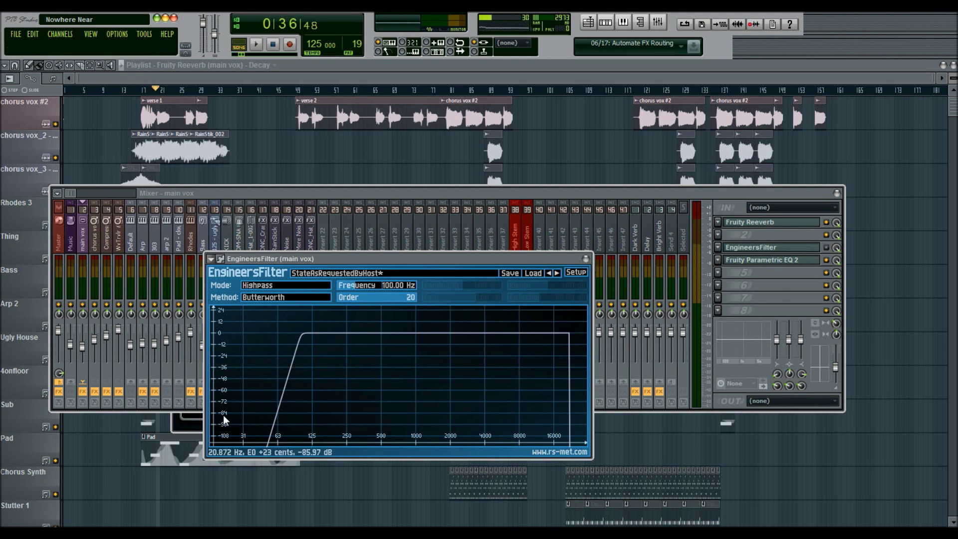
pyautogui.click(586, 258)
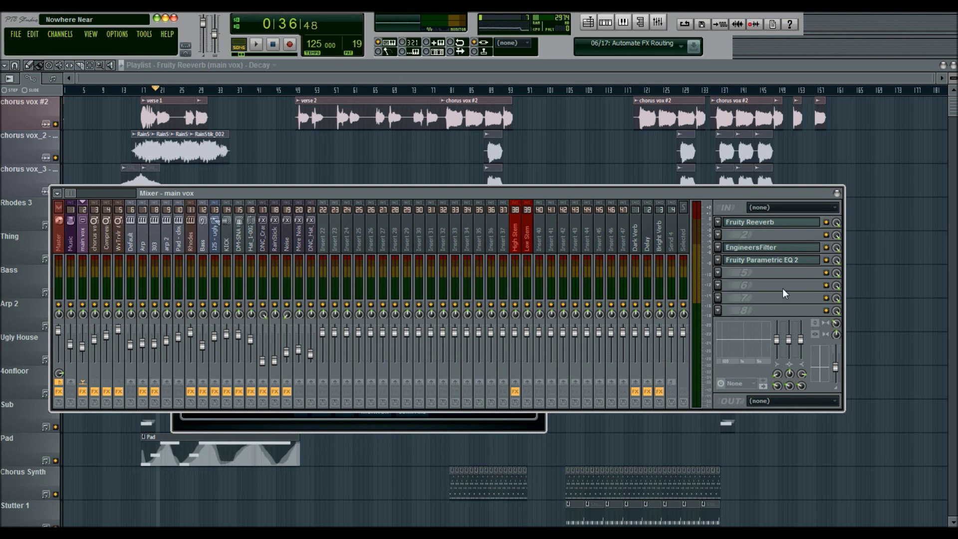
pyautogui.click(768, 260)
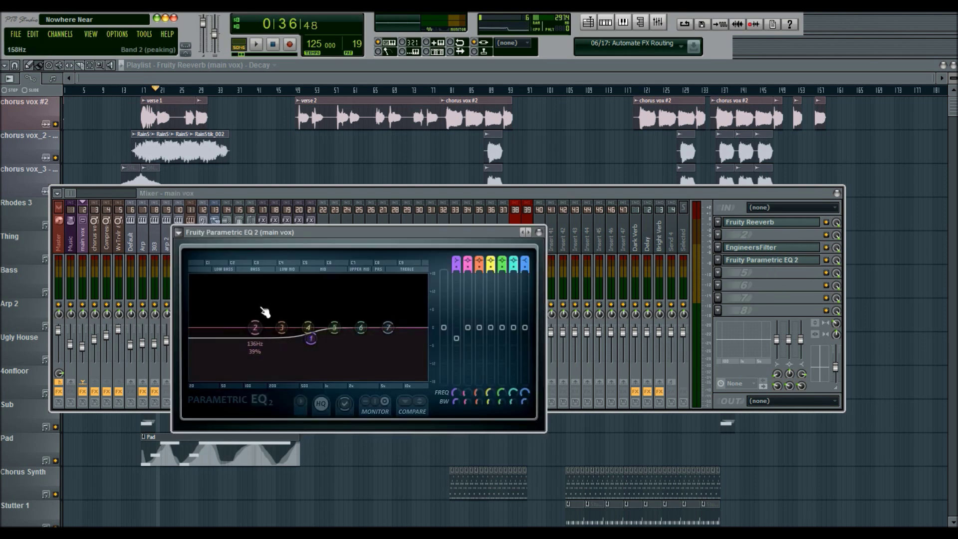
pyautogui.press('space')
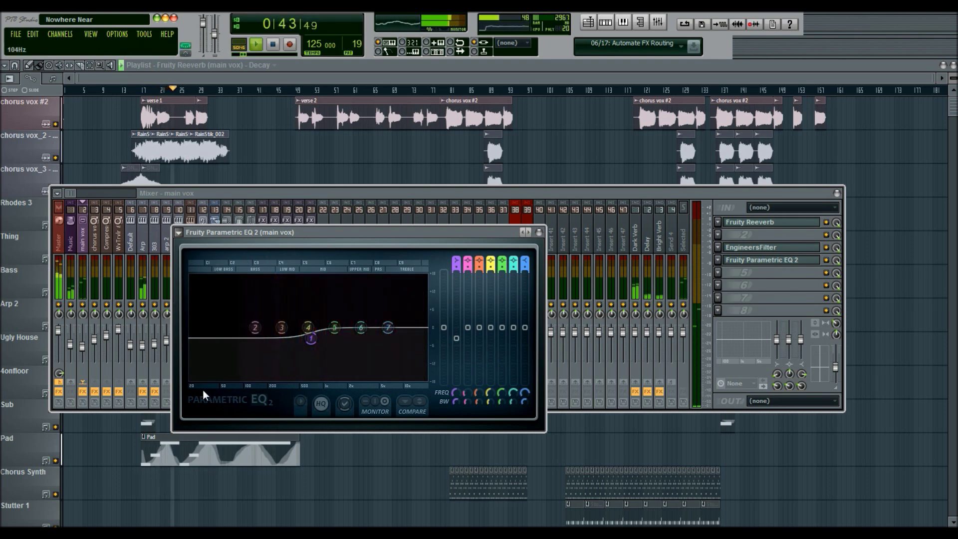
pyautogui.press('space')
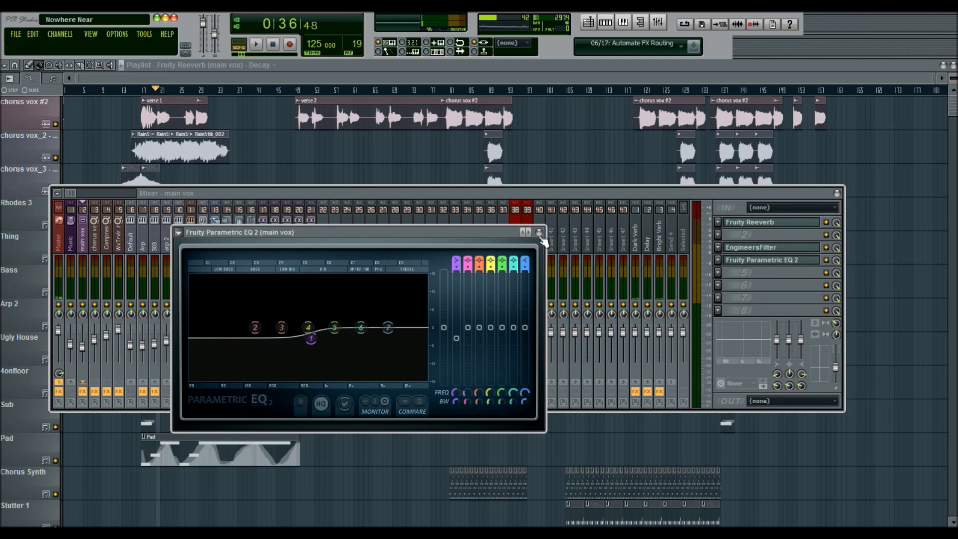
# - Examine the highpass curve of the EngineersFilter on the main vox track and close the plugin
pyautogui.click(730, 260)
pyautogui.click(770, 248)
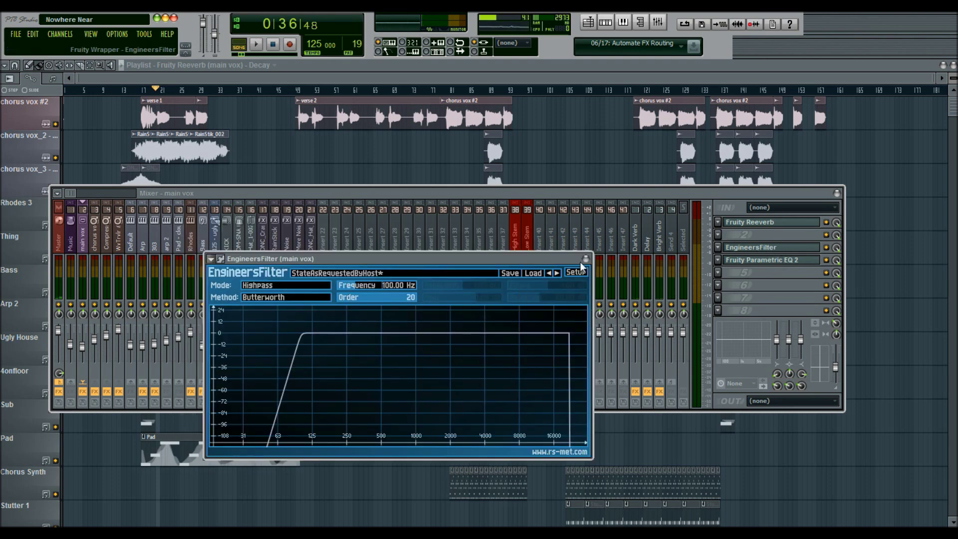
pyautogui.click(590, 253)
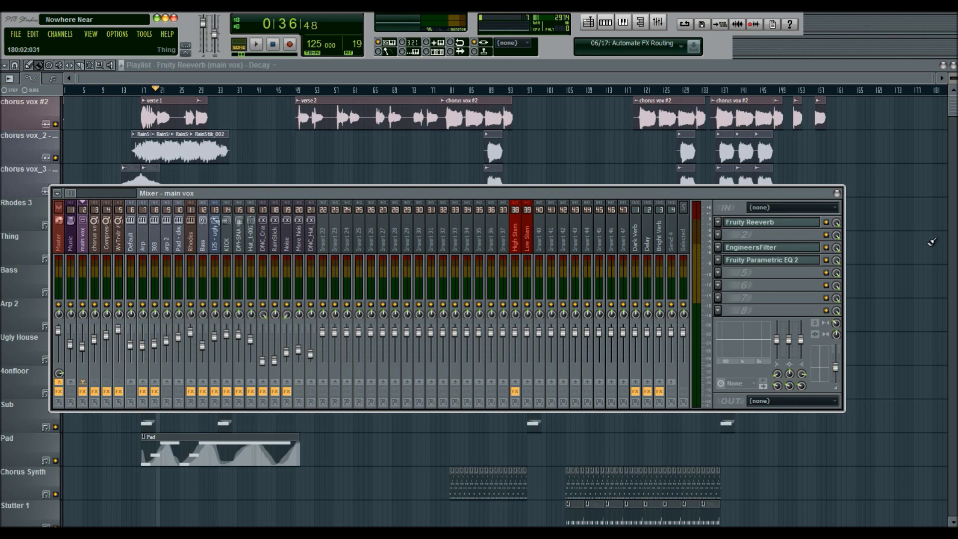
# - Examine the low shelf band in the main vox Fruity Parametric EQ 2 and close the equalizer
pyautogui.click(764, 263)
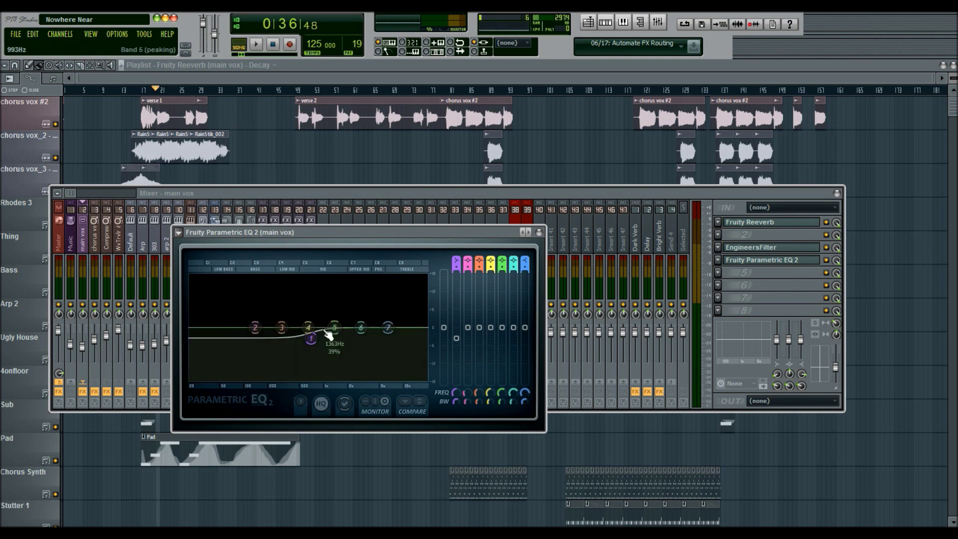
pyautogui.moveTo(322, 351)
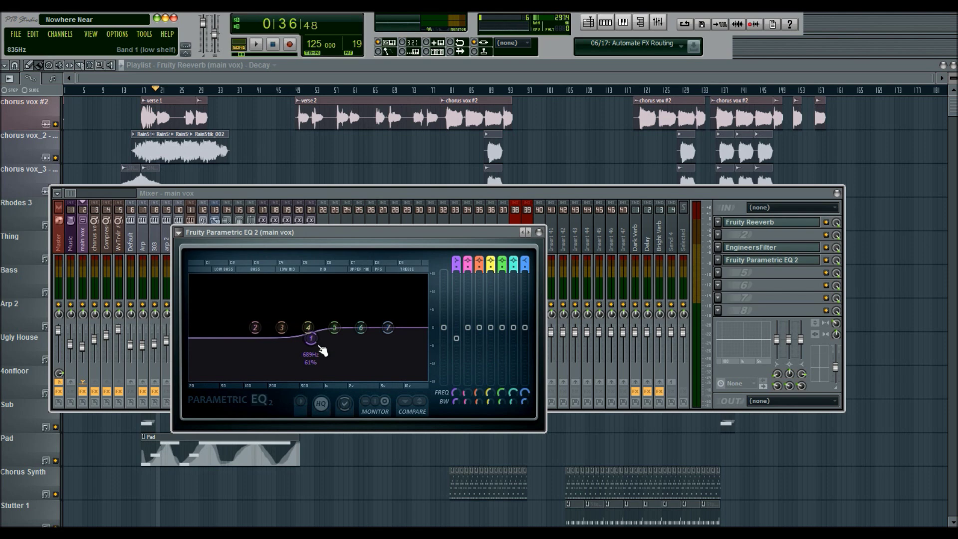
pyautogui.moveTo(352, 323)
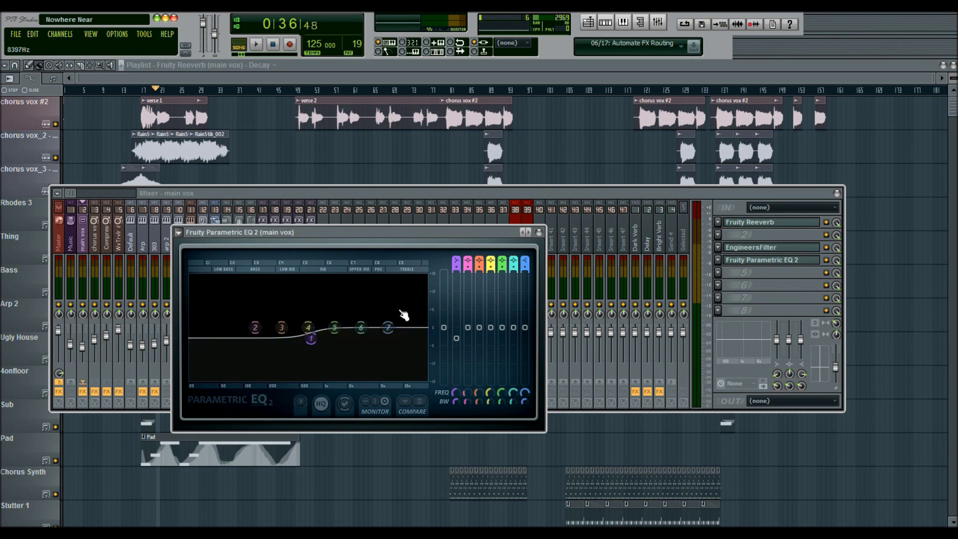
pyautogui.moveTo(297, 318)
pyautogui.click(540, 233)
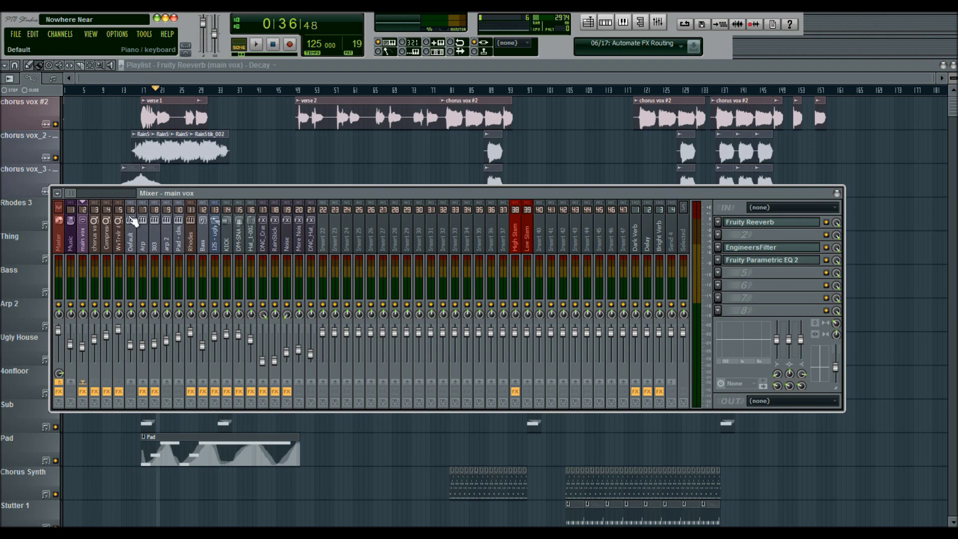
# - Select the KICK mixer track and audition the song from the start of the chorus vox #2 clip after verse 2
pyautogui.click(221, 254)
pyautogui.click(363, 91)
pyautogui.click(382, 93)
pyautogui.click(448, 93)
pyautogui.click(659, 23)
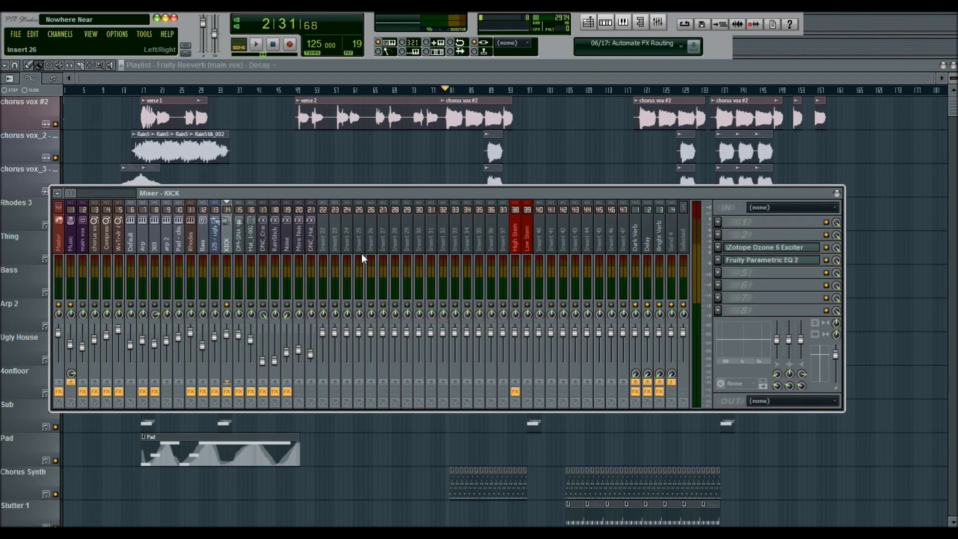
pyautogui.press('space')
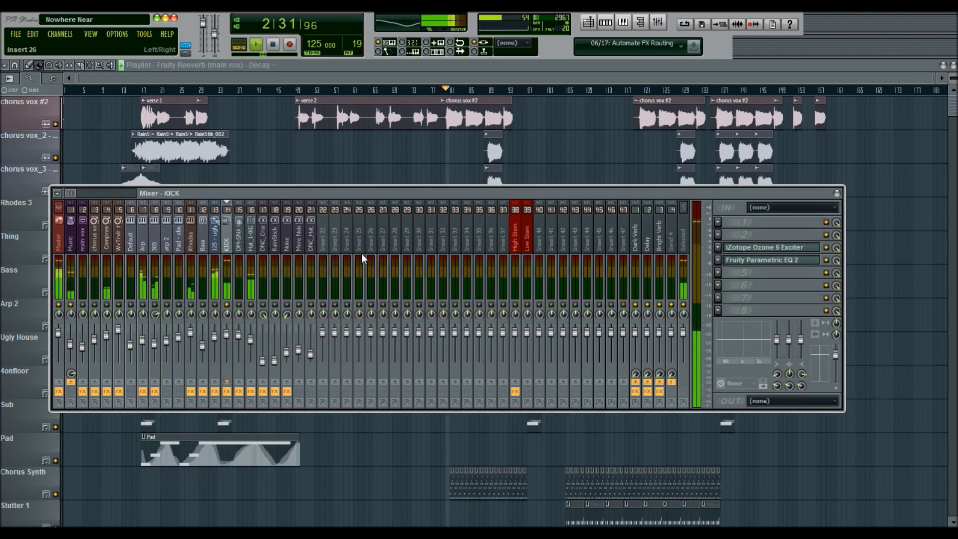
pyautogui.press('space')
# - Try a deep cut on band 6 of the KICK track's Fruity Parametric EQ 2 and reset the band
pyautogui.click(788, 260)
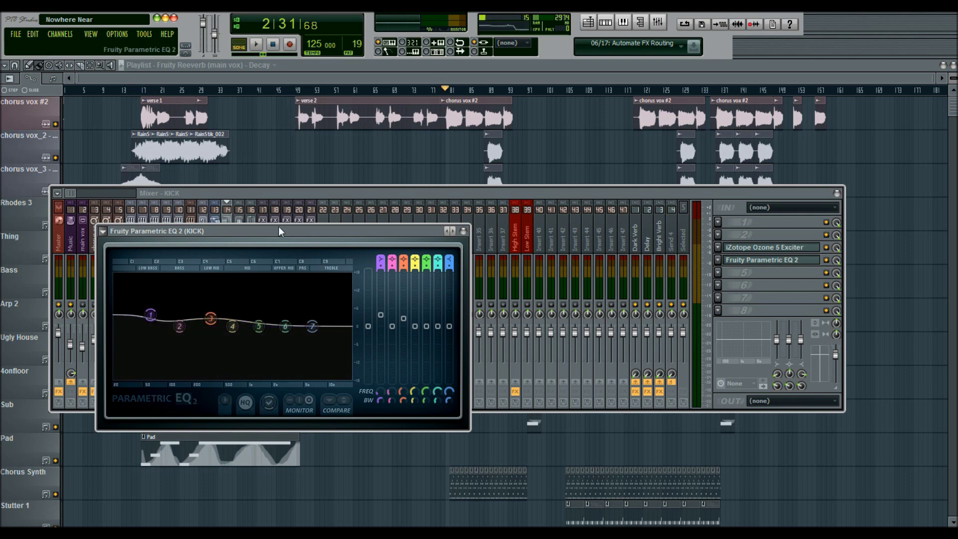
pyautogui.moveTo(285, 326); pyautogui.dragTo(287, 368)
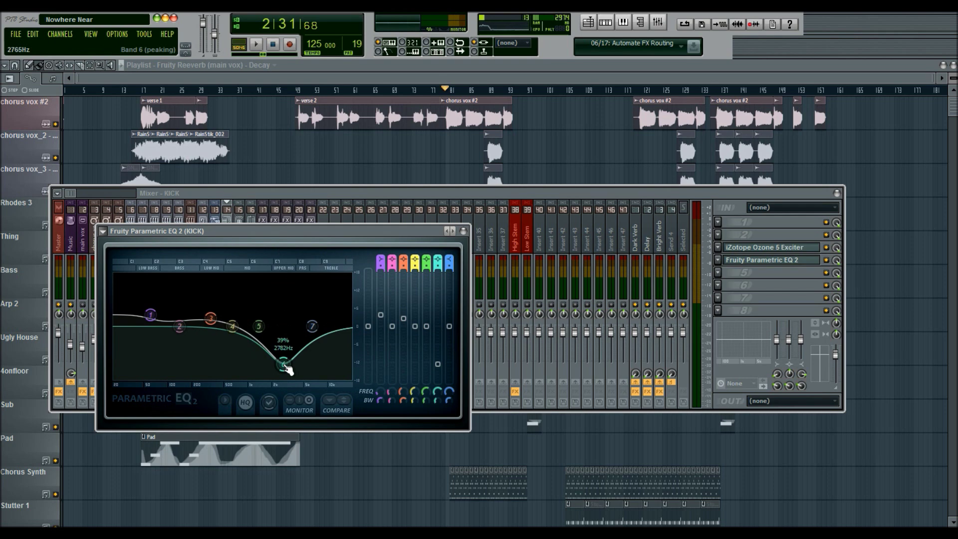
pyautogui.moveTo(286, 369); pyautogui.dragTo(287, 325)
pyautogui.rightClick(287, 325)
pyautogui.click(303, 342)
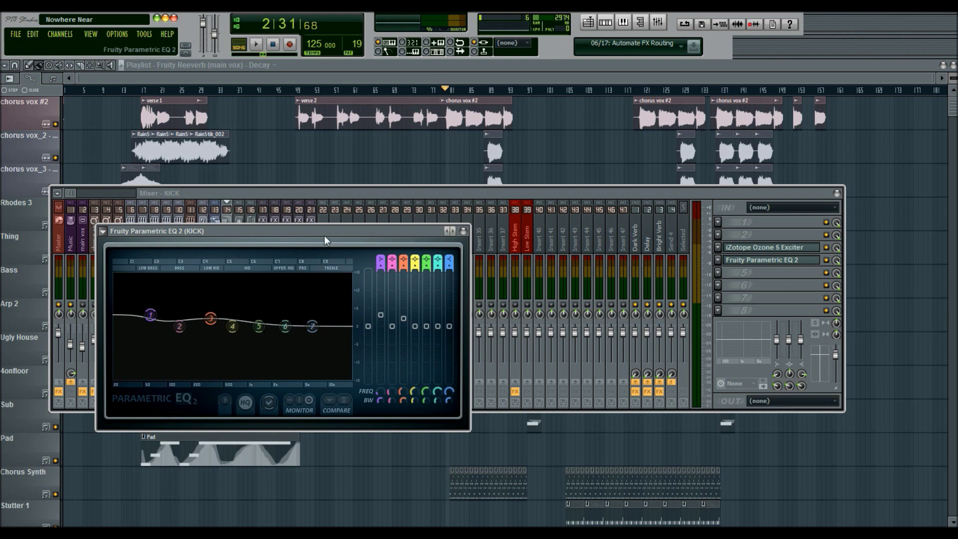
# - Play the chorus to hear the kick's equalization, check the KICK track's Fruity Parametric EQ 2 curve and close it
pyautogui.moveTo(306, 235); pyautogui.dragTo(355, 233)
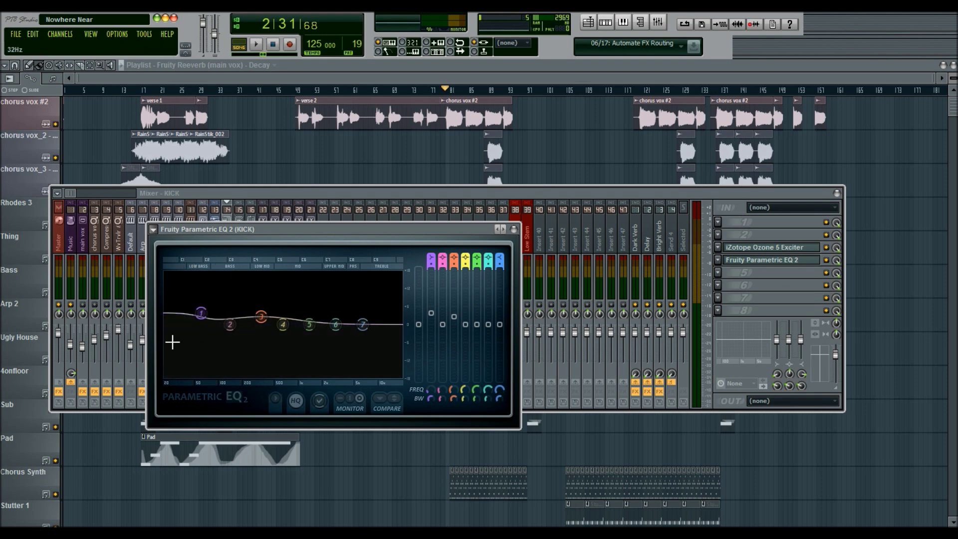
pyautogui.moveTo(202, 313); pyautogui.dragTo(202, 312)
pyautogui.press('space')
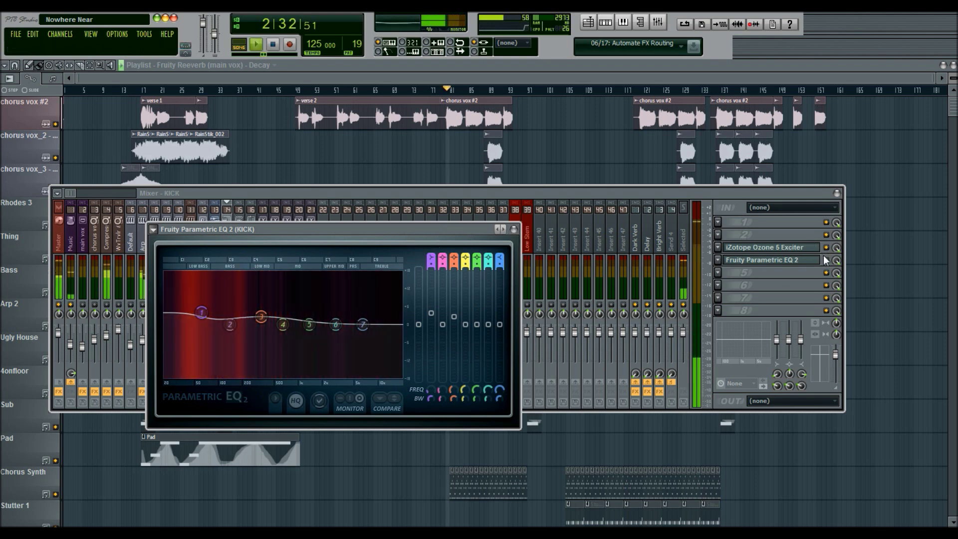
pyautogui.press('Escape')
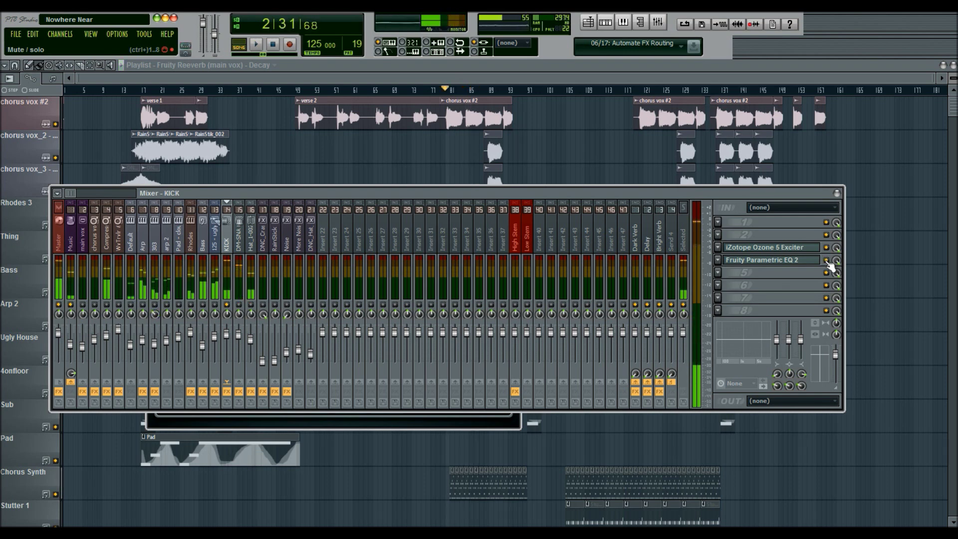
pyautogui.click(798, 259)
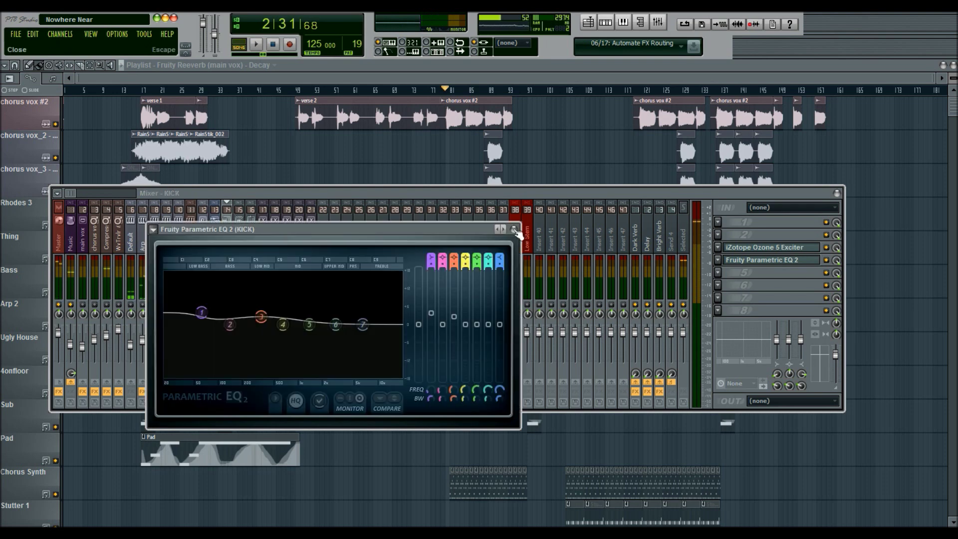
pyautogui.click(514, 230)
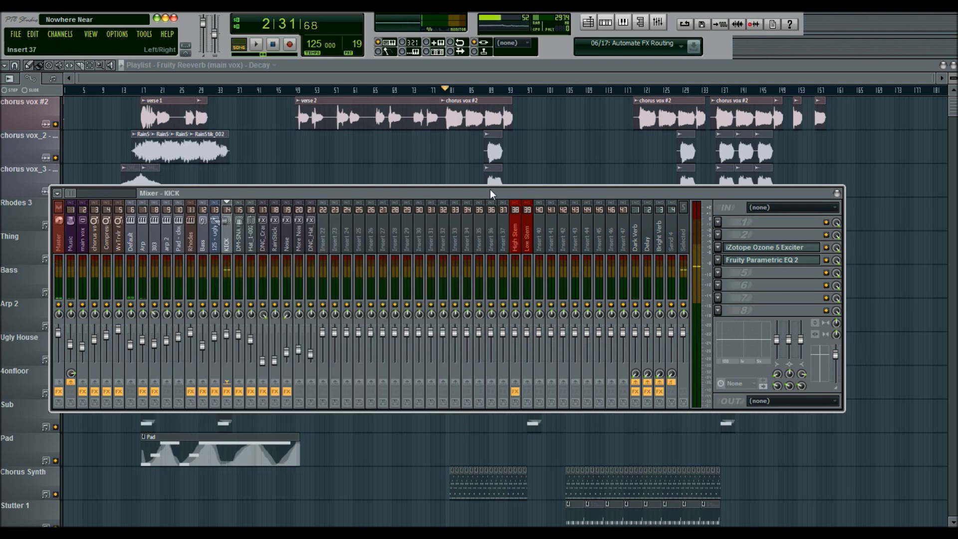
# - Select the DM-SNA 0552 snare track, audition the chorus, and view its Fruity Parametric EQ 2 curve before closing the equalizer
pyautogui.click(242, 239)
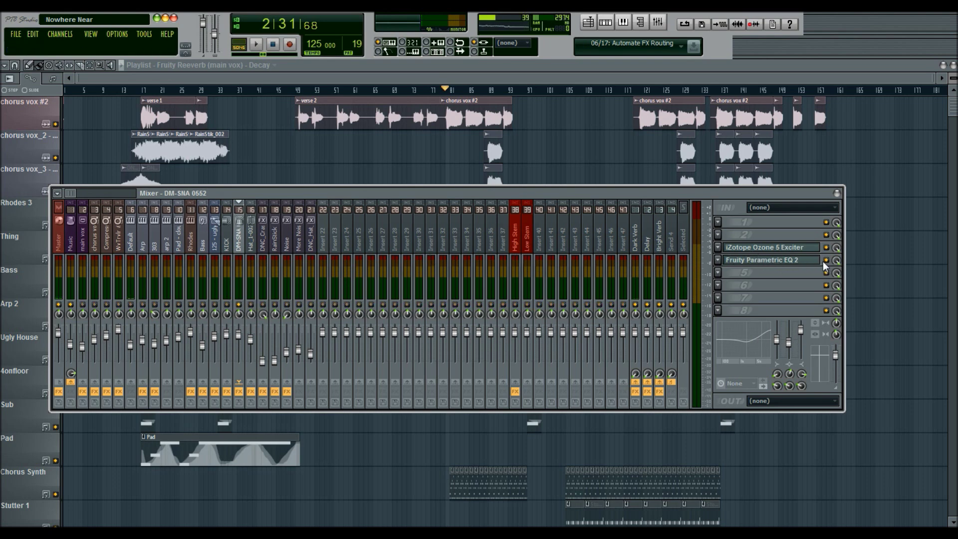
pyautogui.press('space')
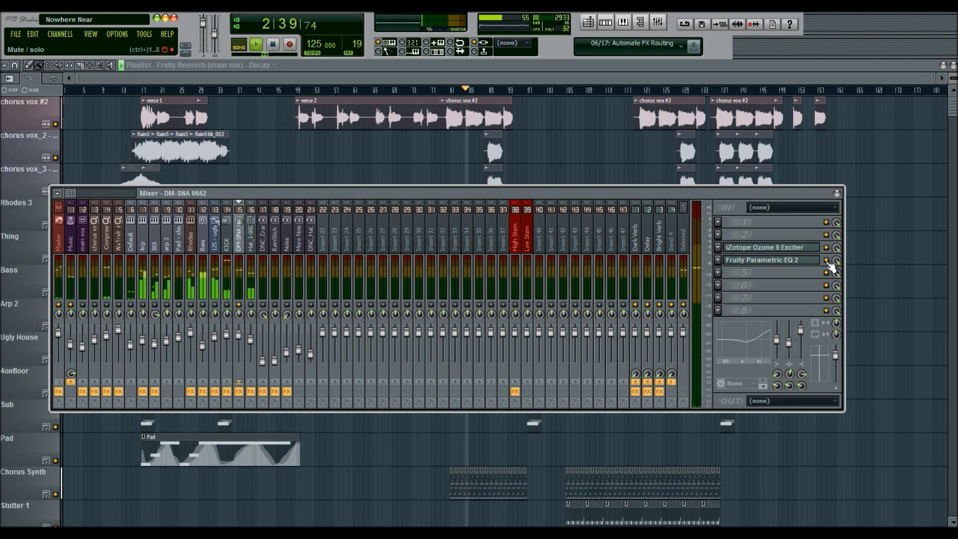
pyautogui.press('space')
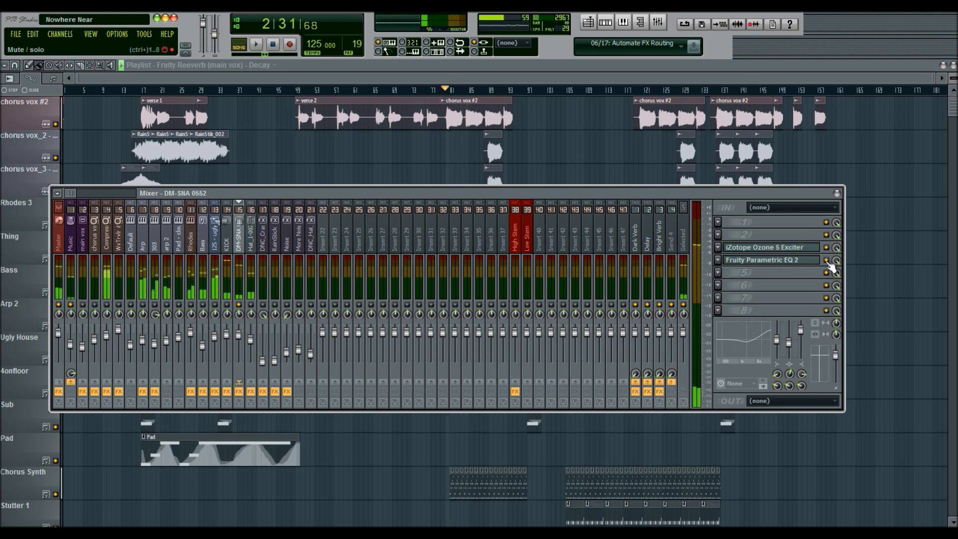
pyautogui.click(785, 261)
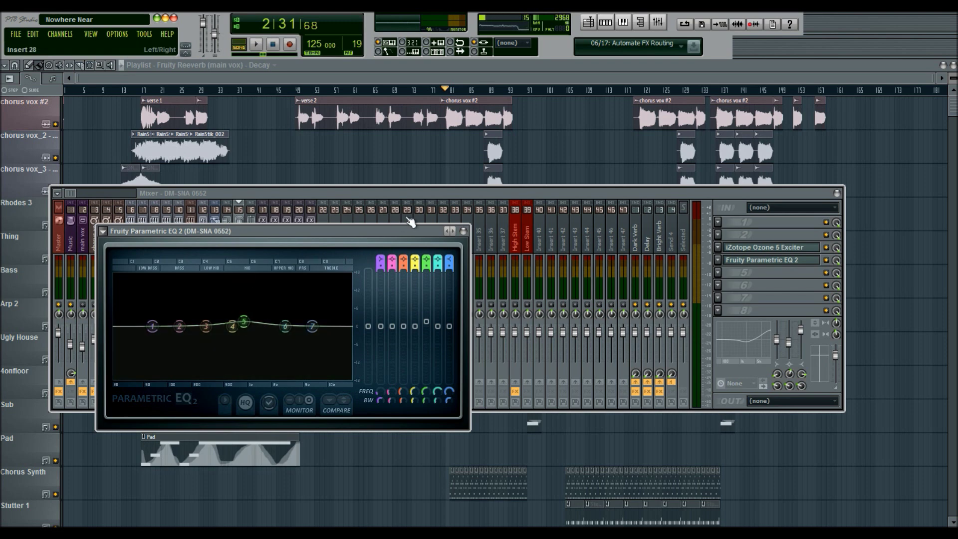
pyautogui.click(463, 231)
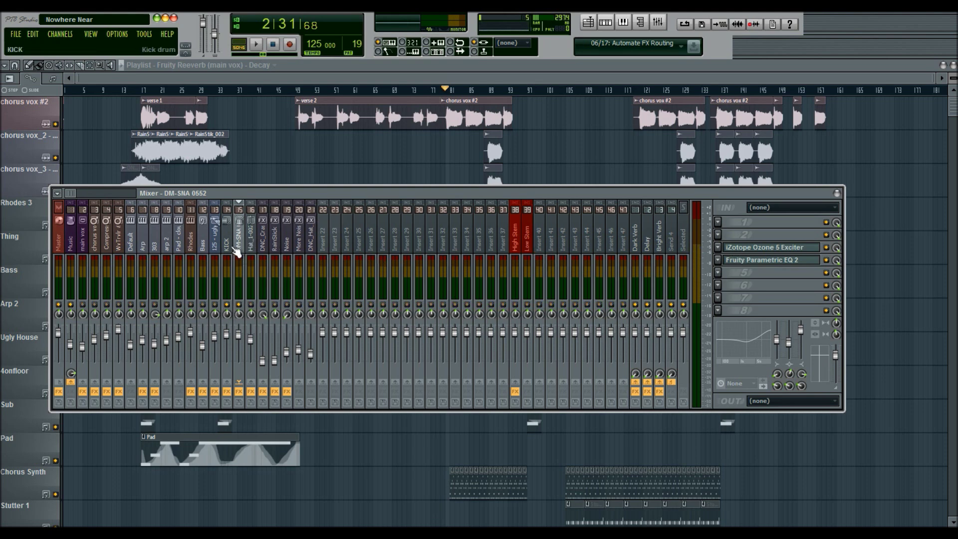
# - Reopen the snare track's Fruity Parametric EQ 2, watch its spectrum while the song plays, and close it
pyautogui.click(759, 261)
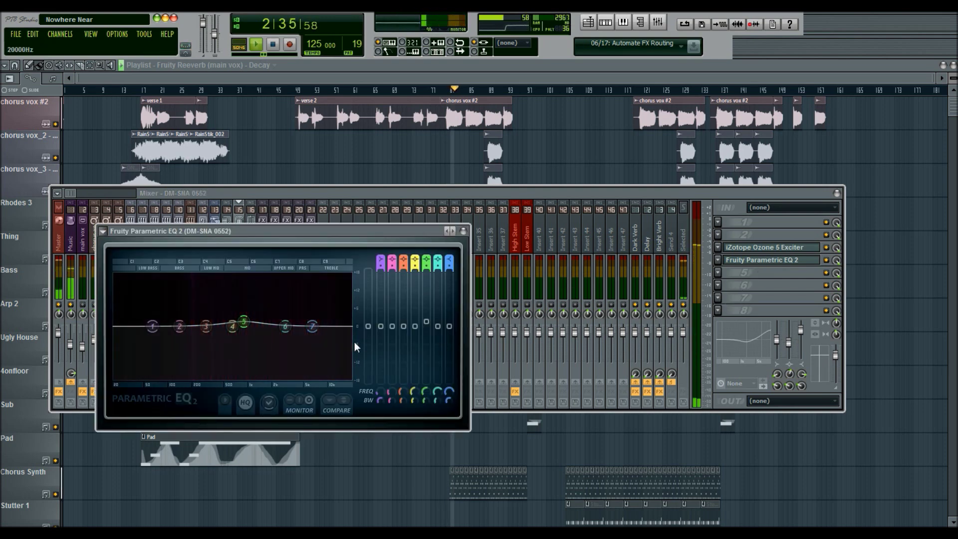
pyautogui.press('space')
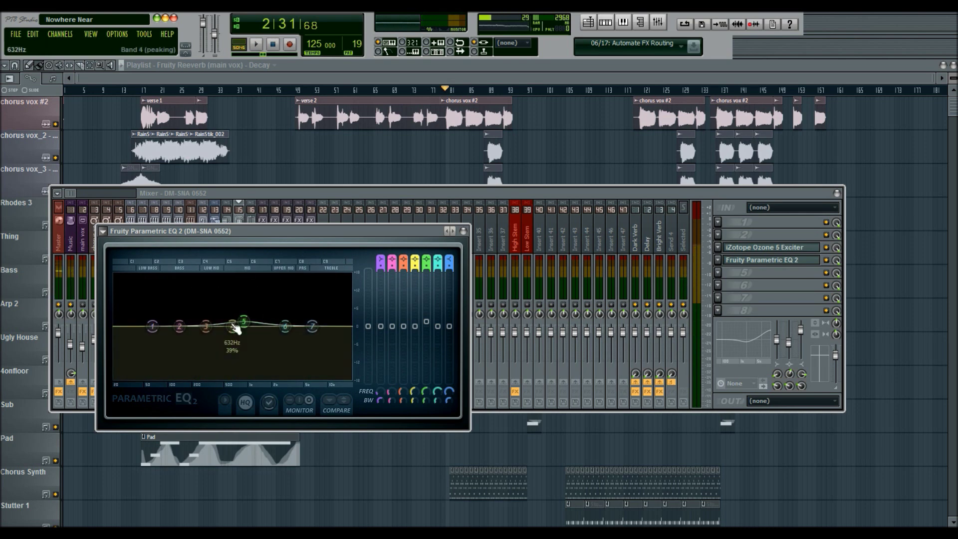
pyautogui.click(463, 231)
# - Play the song with the KICK track's Fruity Parametric EQ 2 open to examine its frequency spectrum, and close the equalizer
pyautogui.click(230, 243)
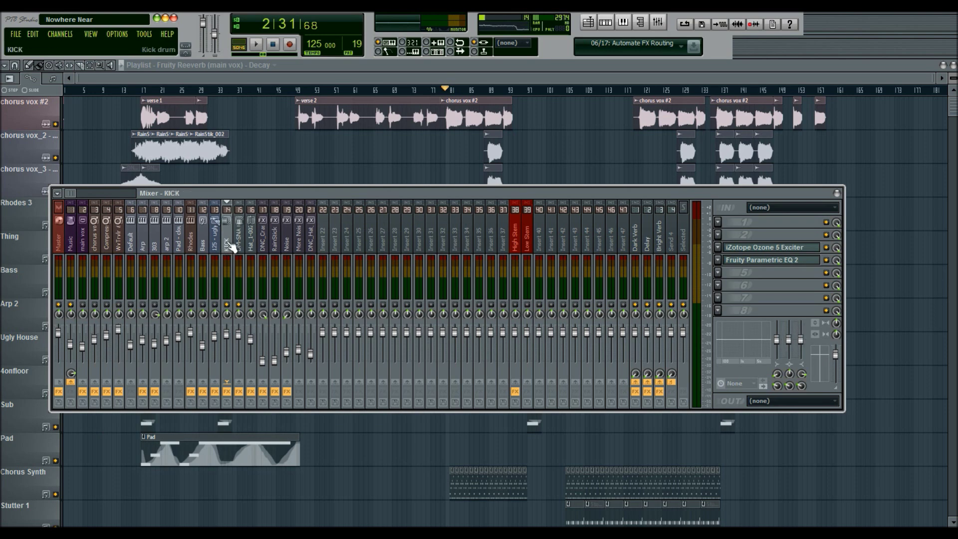
pyautogui.click(772, 260)
pyautogui.press('space')
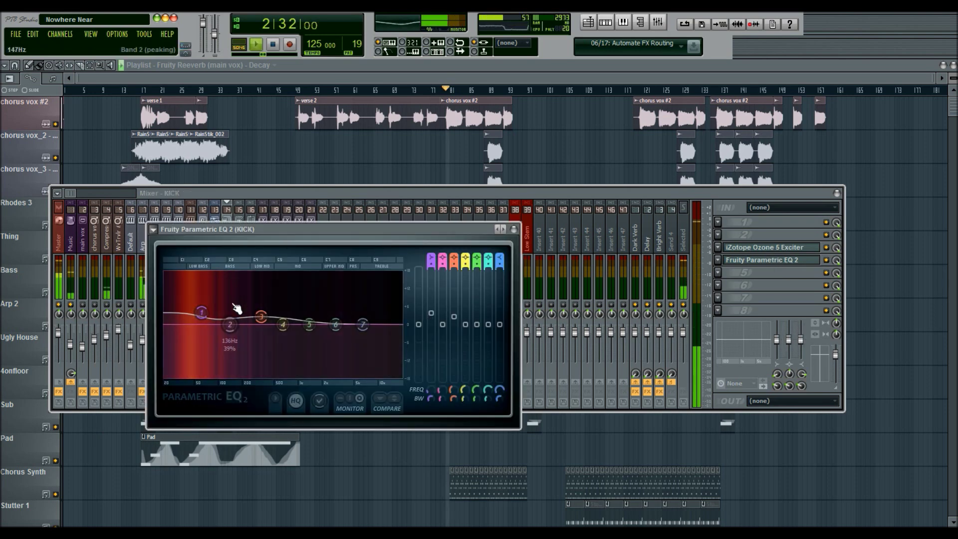
pyautogui.press('space')
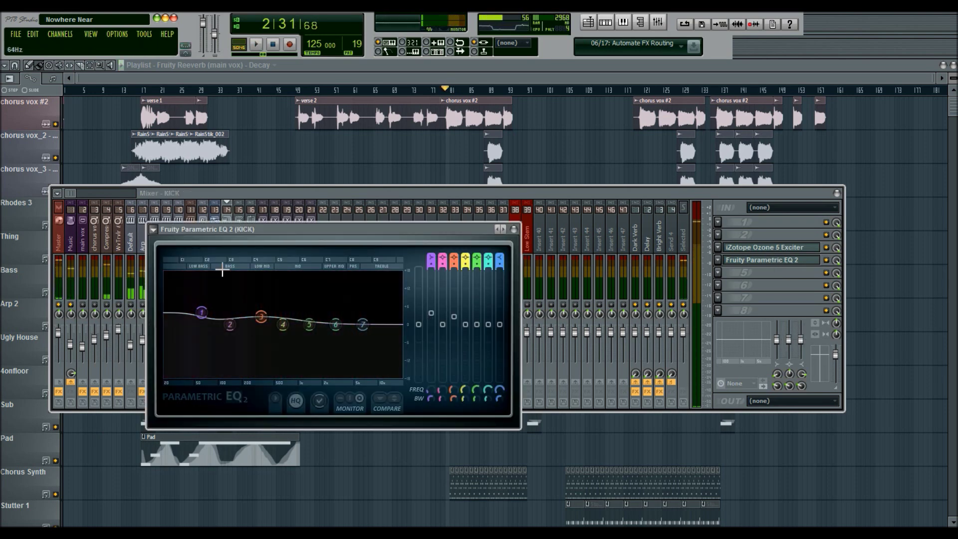
pyautogui.click(513, 230)
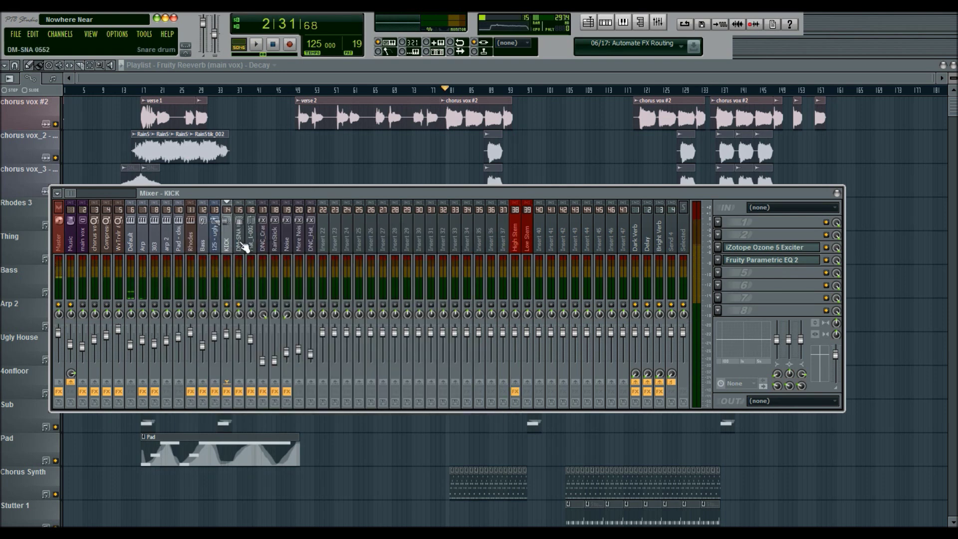
# - Compare the Fruity Parametric EQ 2 curves of the KICK and DM-SNA 0552 tracks, closing each equalizer after viewing
pyautogui.click(245, 238)
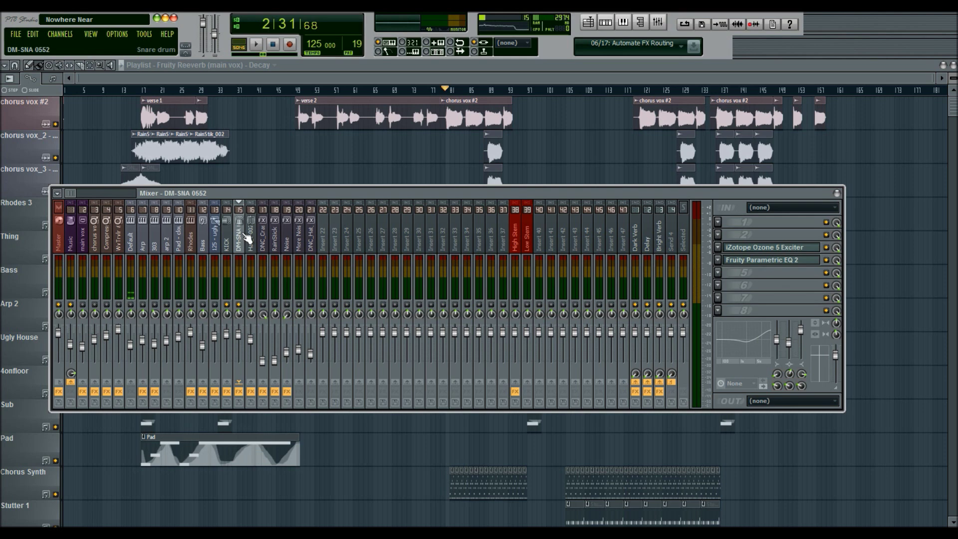
pyautogui.click(226, 238)
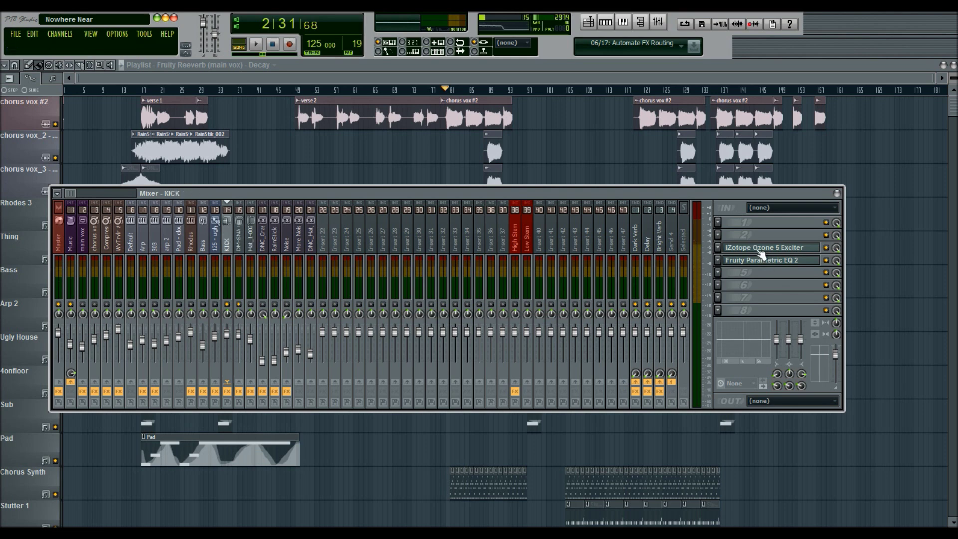
pyautogui.click(771, 260)
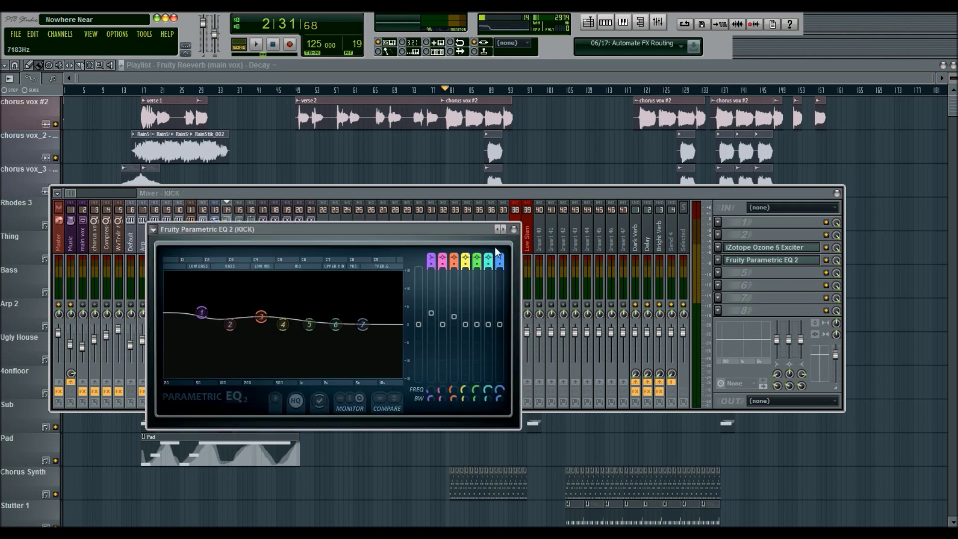
pyautogui.click(513, 229)
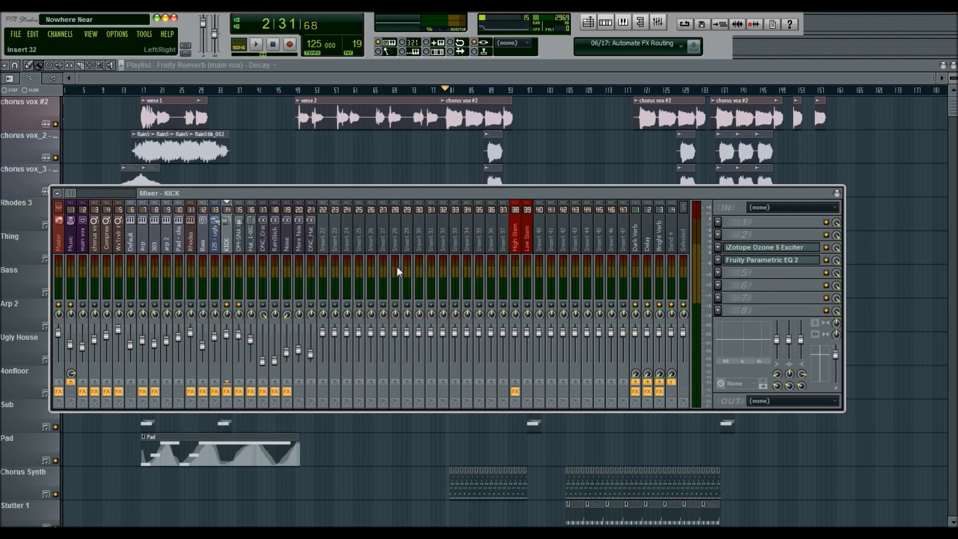
pyautogui.click(242, 247)
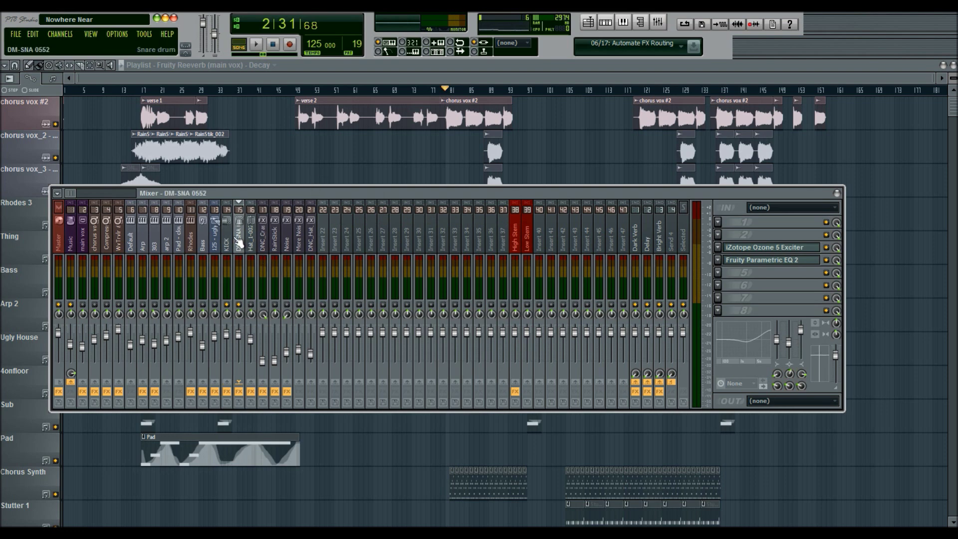
pyautogui.click(785, 260)
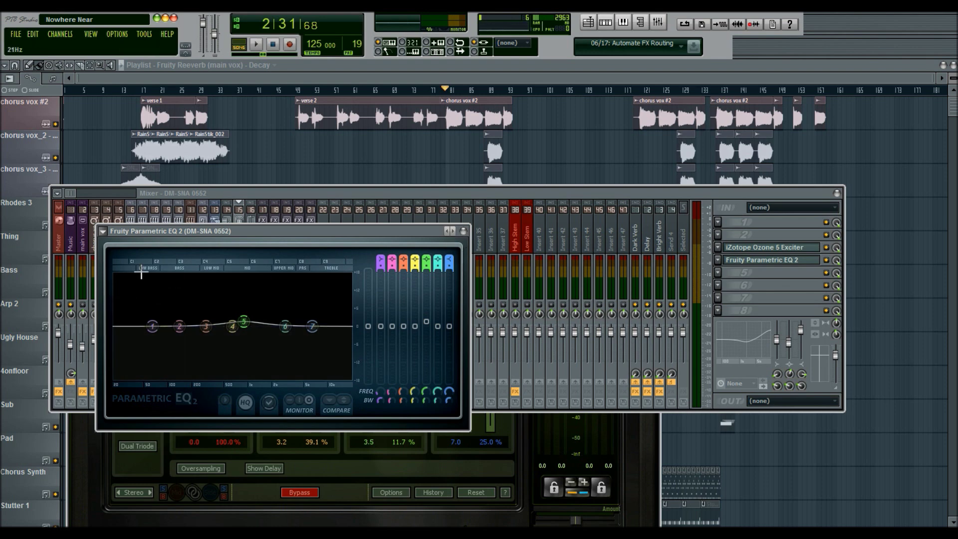
pyautogui.click(464, 231)
# - Check the KICK track's equalizer curve again, view the snare track's iZotope Ozone 5 Exciter, and close both plugins
pyautogui.click(226, 241)
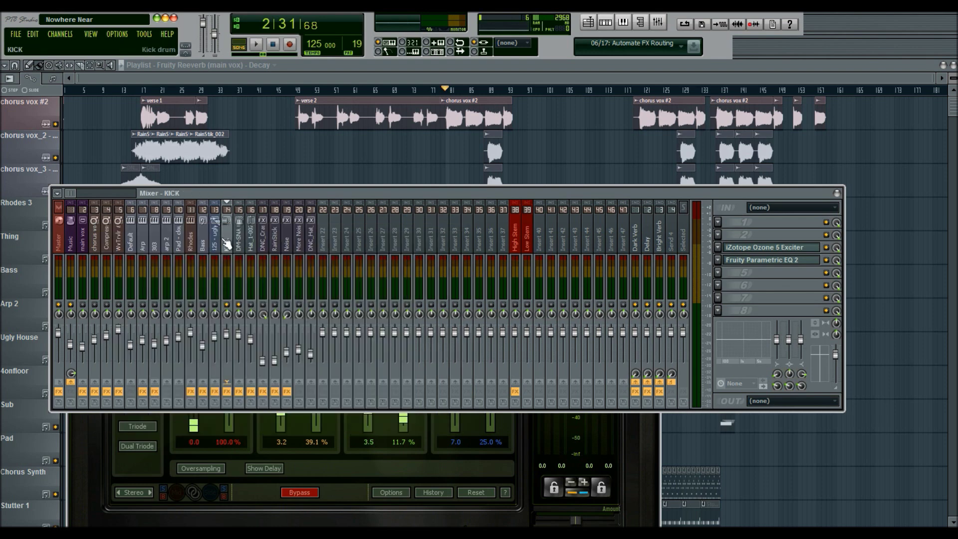
pyautogui.click(813, 259)
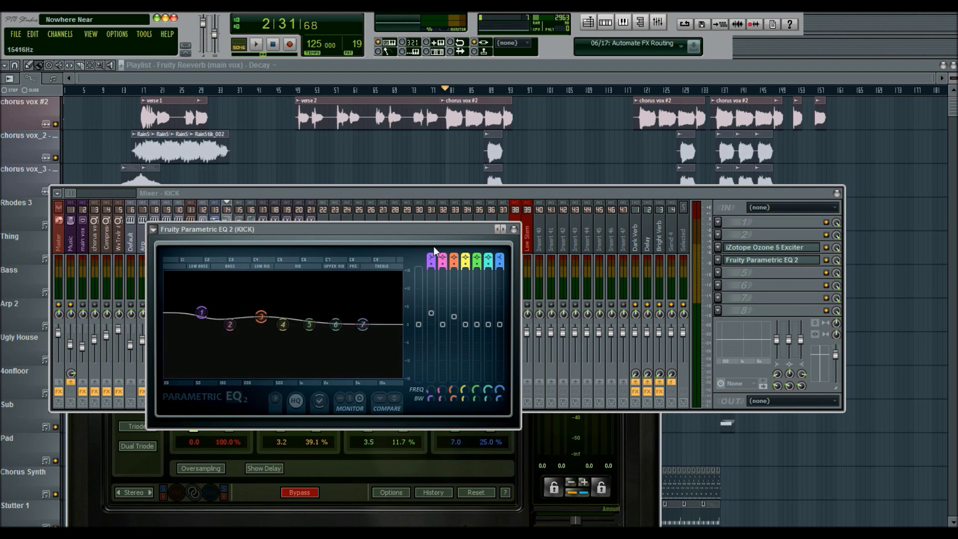
pyautogui.click(513, 229)
pyautogui.click(618, 428)
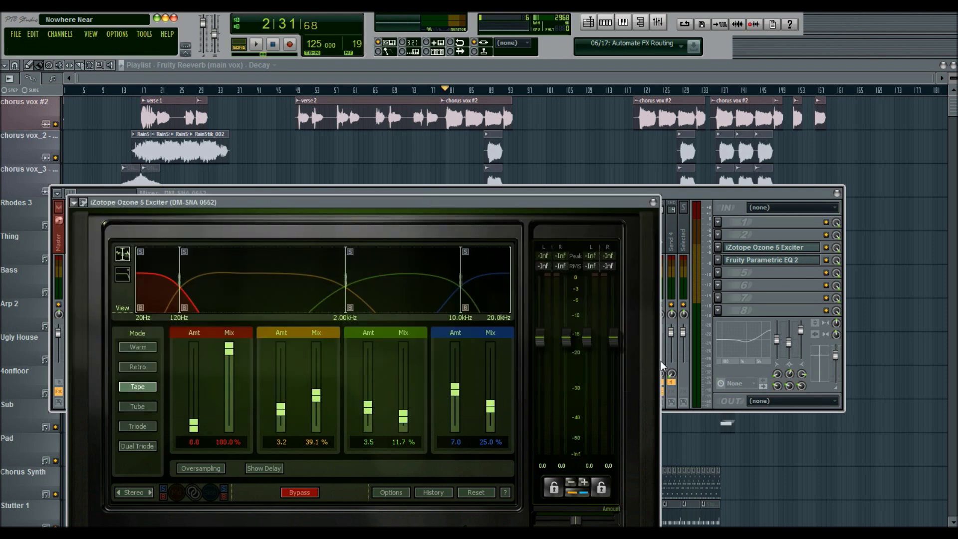
pyautogui.click(652, 202)
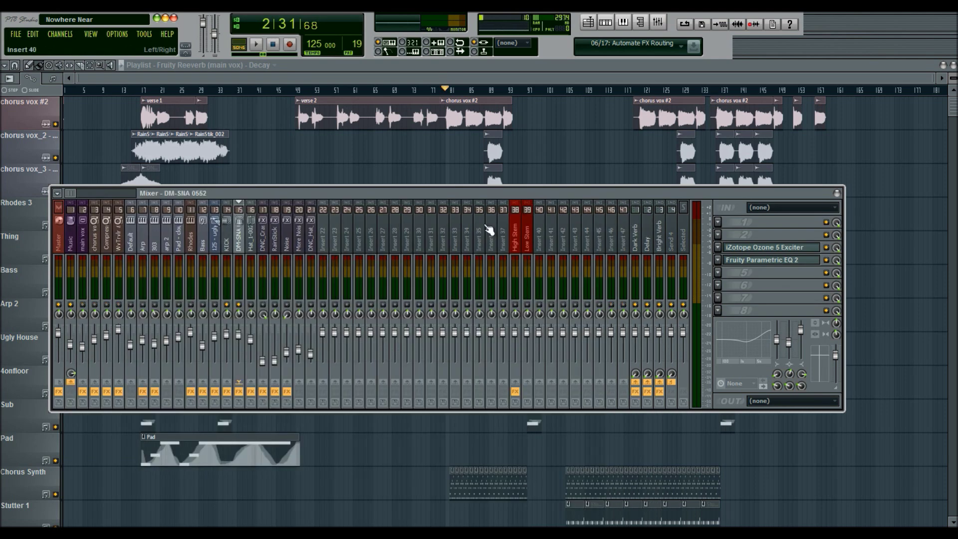
# - Try a wide boost of about 14.5 dB at 188 Hz on band 3 of the DM-SNA 0552 equalizer and reset the band
pyautogui.click(229, 243)
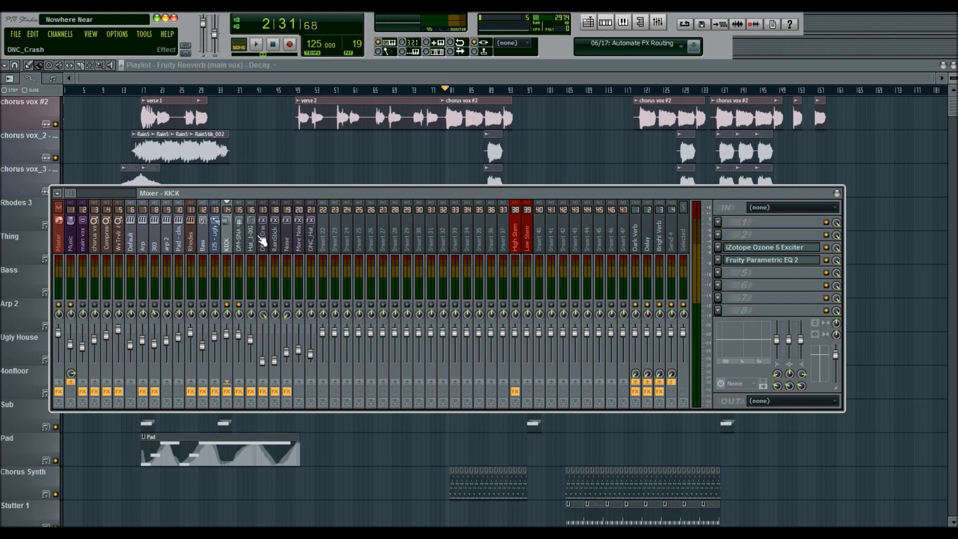
pyautogui.click(239, 242)
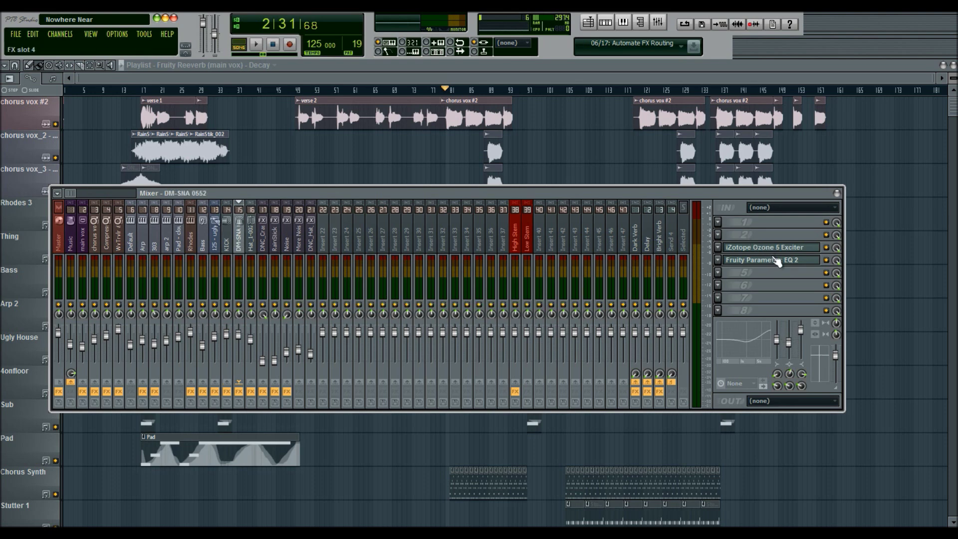
pyautogui.click(773, 259)
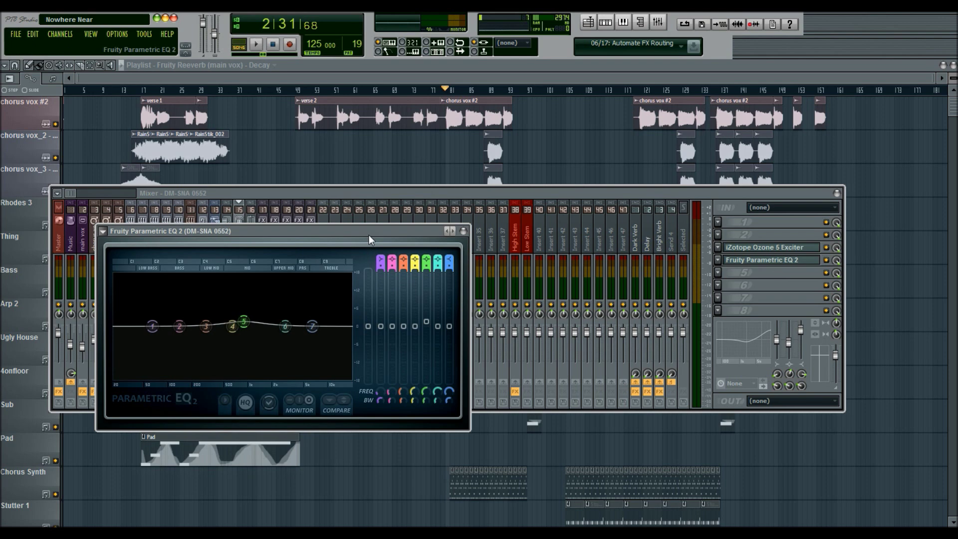
pyautogui.moveTo(248, 308)
pyautogui.moveTo(205, 326); pyautogui.dragTo(194, 285)
pyautogui.scroll(10, 191, 284)
pyautogui.rightClick(190, 281)
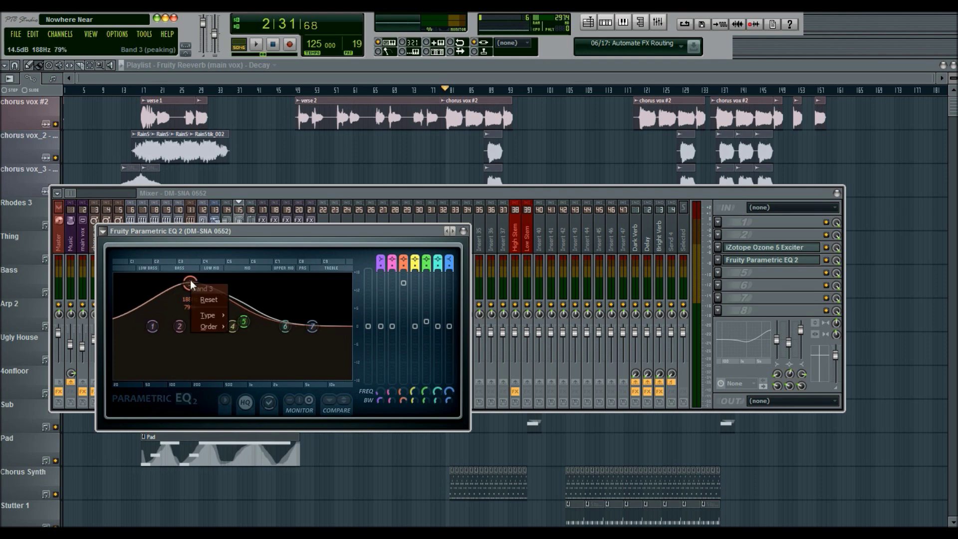
pyautogui.click(210, 301)
# - Close the snare track's equalizer and the mixer so that only the playlist stays open
pyautogui.click(463, 231)
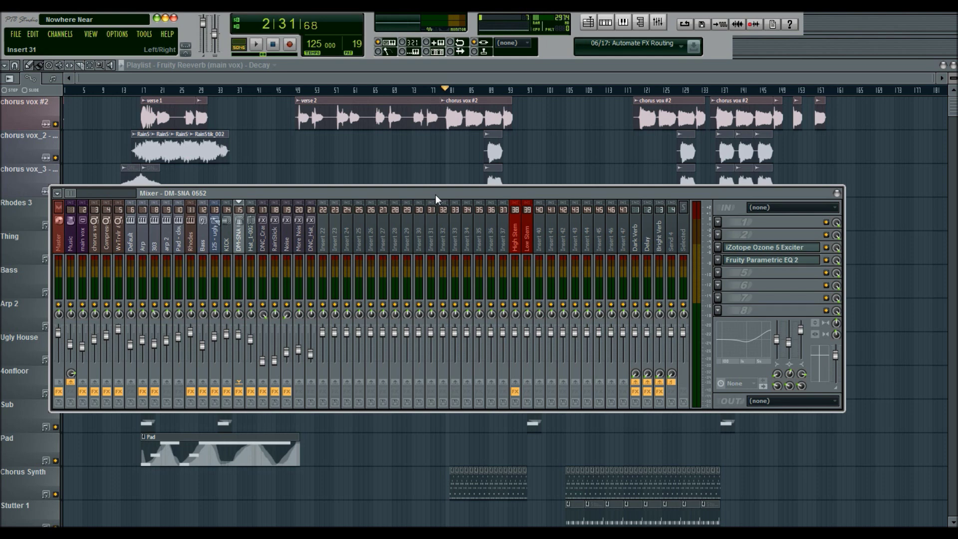
pyautogui.click(836, 193)
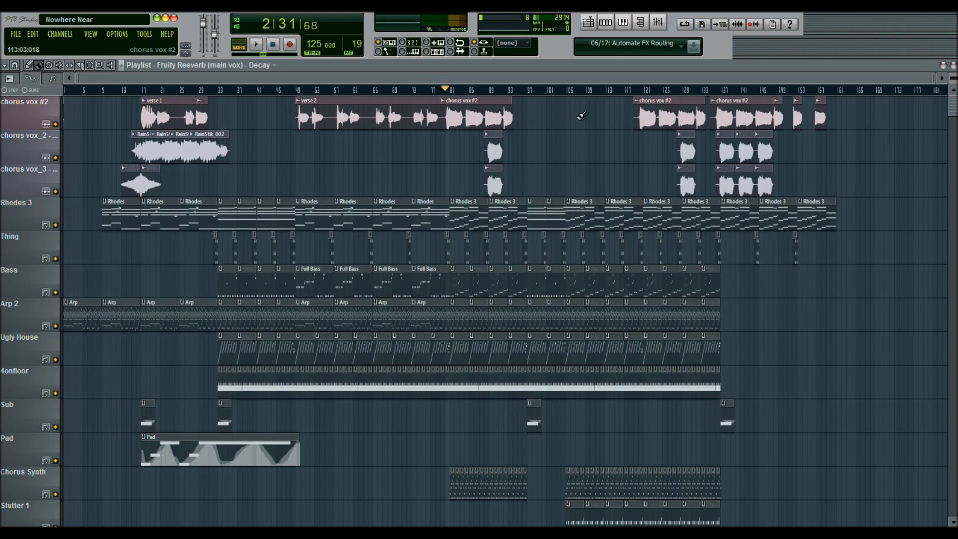